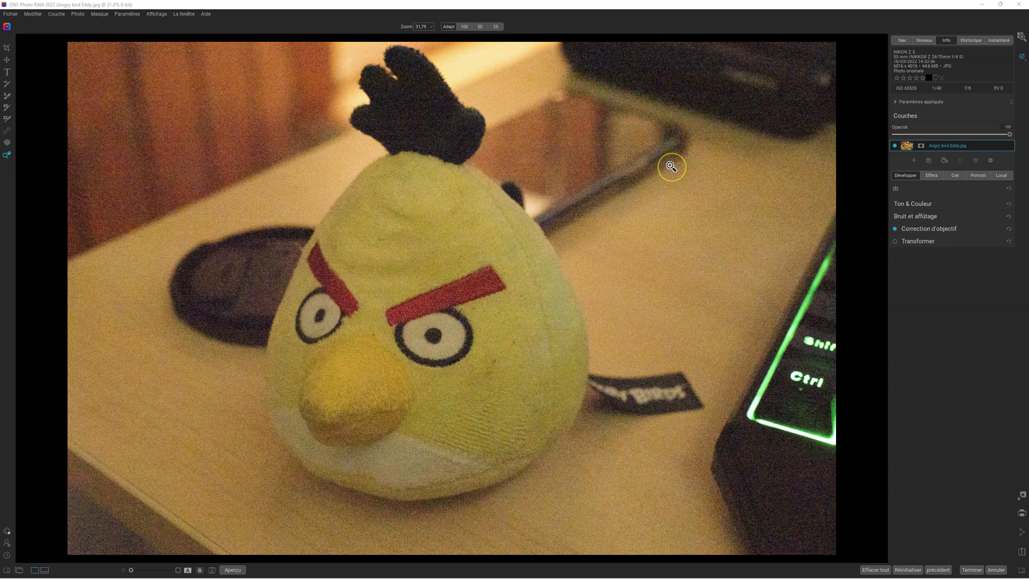
Raise the photo's Exposition to 0.5 in the Ton & Couleur settings
{"action": "left_click_drag", "start_coordinate": [671, 166], "coordinate": [655, 244]}
{"action": "left_click", "coordinate": [909, 205]}
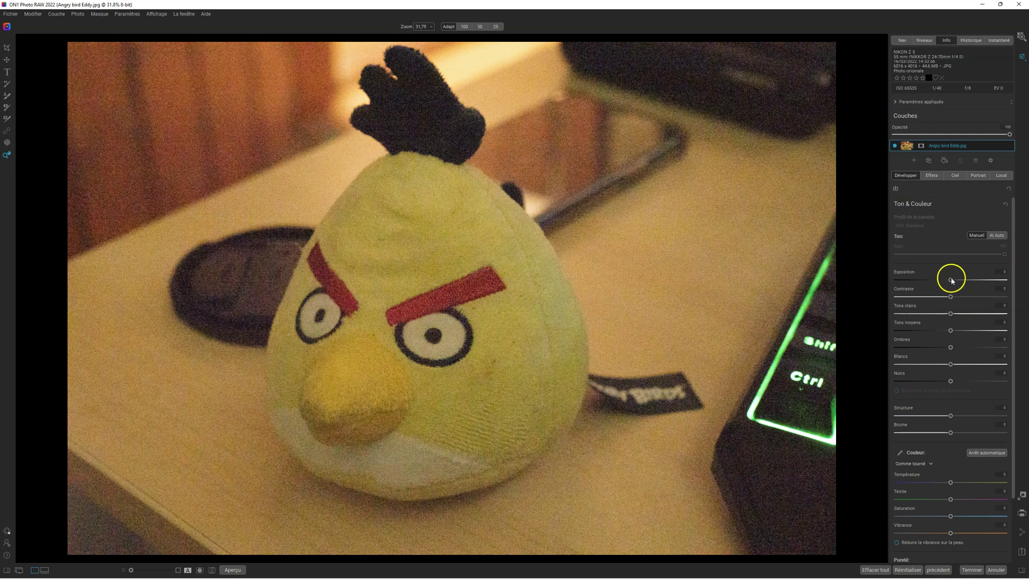
{"action": "left_click_drag", "start_coordinate": [950, 280], "coordinate": [956, 279]}
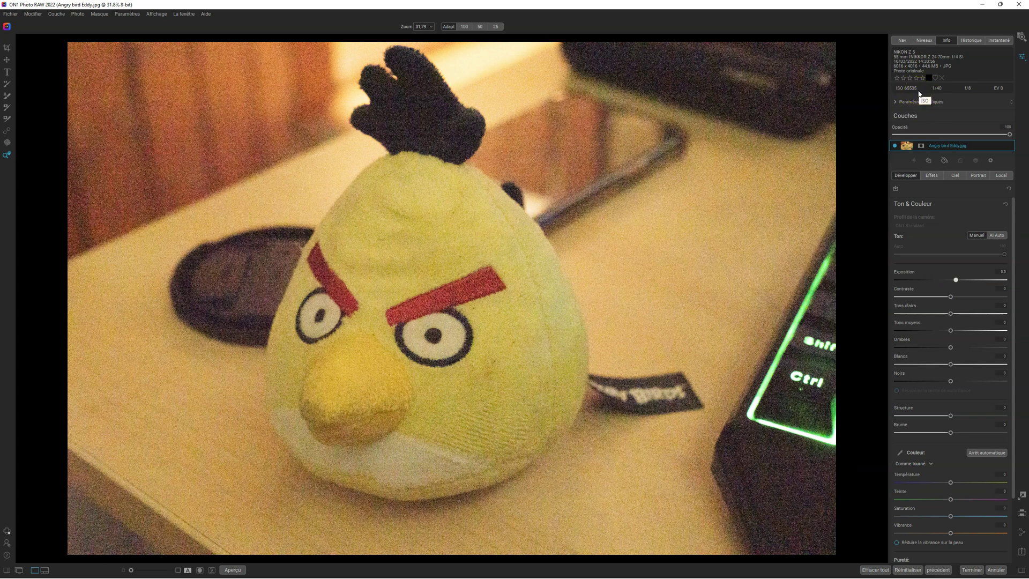
Inspect the noise at 100%, switch the noise reduction to NoNoise AI and widen the processed side of the before/after comparison
{"action": "scroll", "coordinate": [956, 290], "scroll_direction": "down", "scroll_amount": 3}
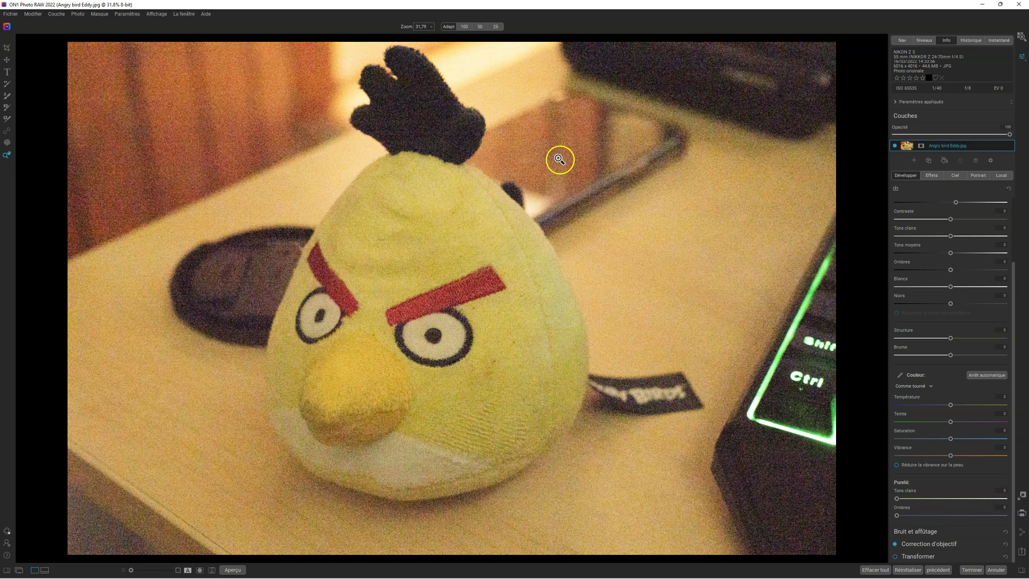
{"action": "left_click", "coordinate": [439, 213]}
{"action": "left_click_drag", "start_coordinate": [455, 295], "coordinate": [533, 178]}
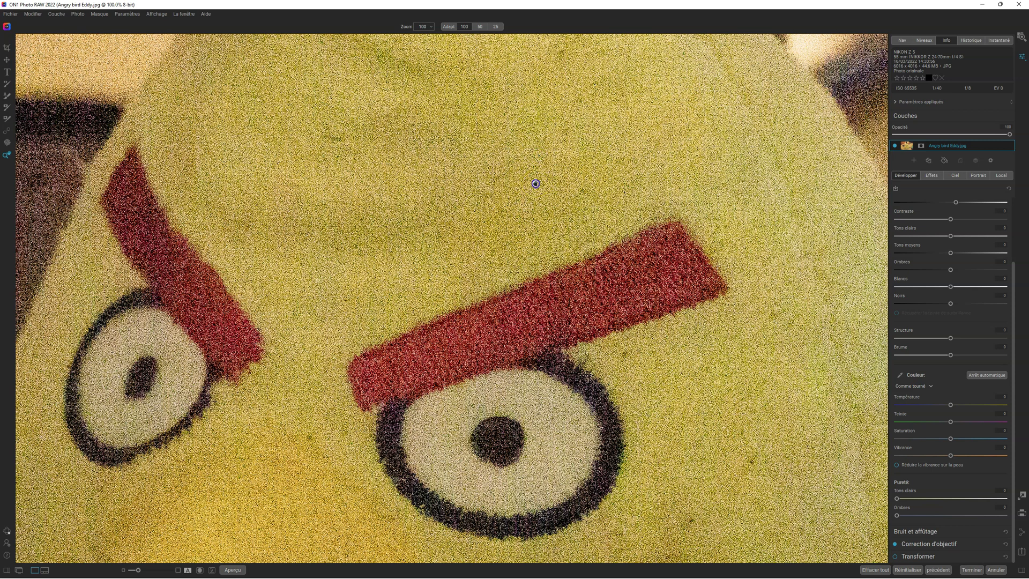
{"action": "left_click", "coordinate": [535, 183]}
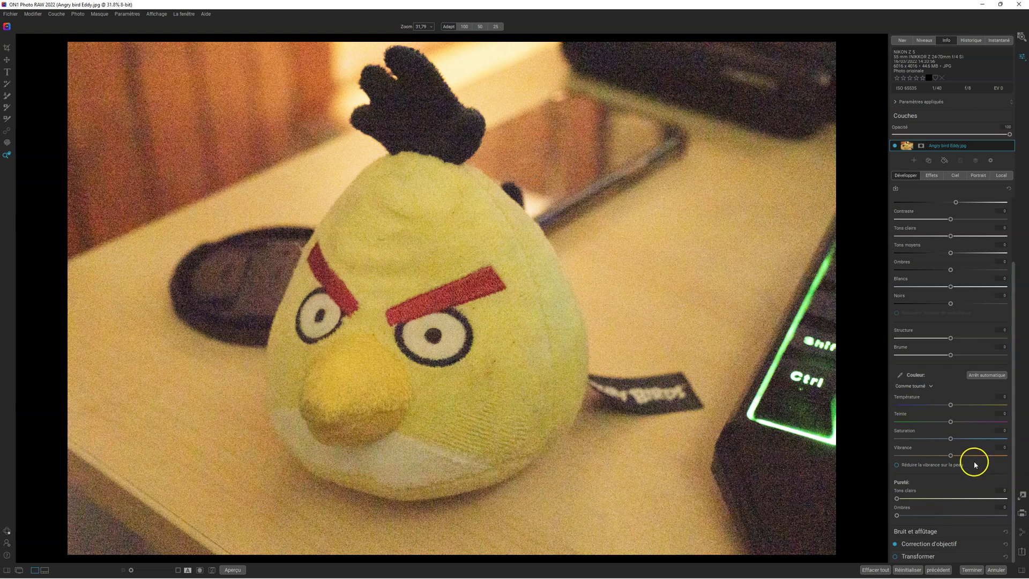
{"action": "left_click", "coordinate": [931, 531]}
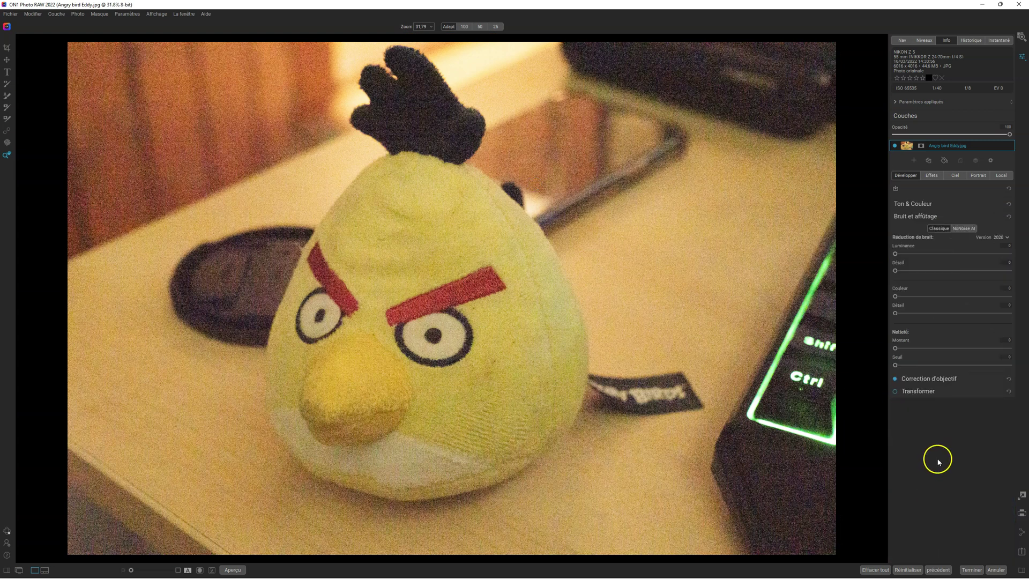
{"action": "left_click", "coordinate": [962, 229]}
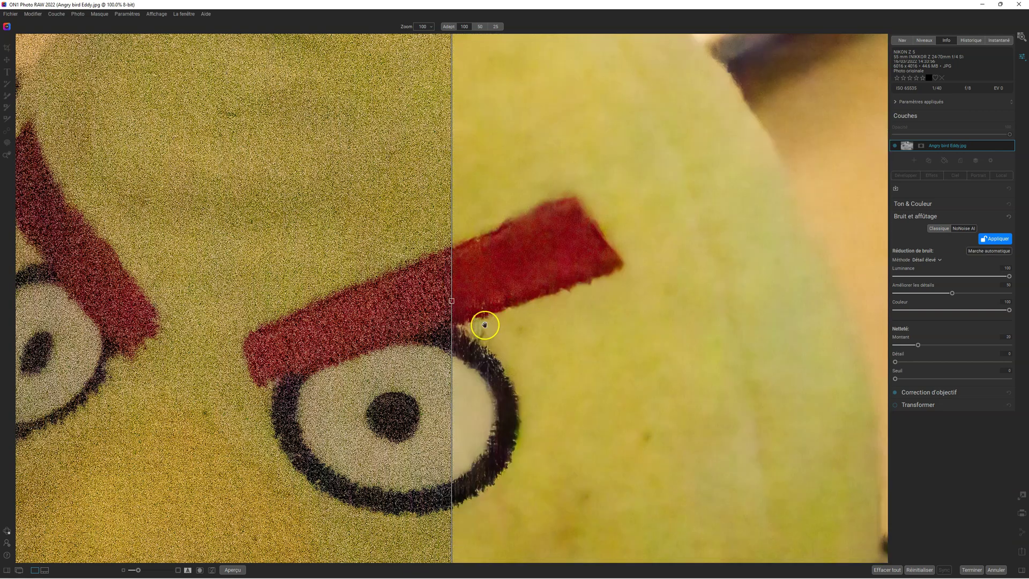
{"action": "left_click_drag", "start_coordinate": [452, 301], "coordinate": [365, 300]}
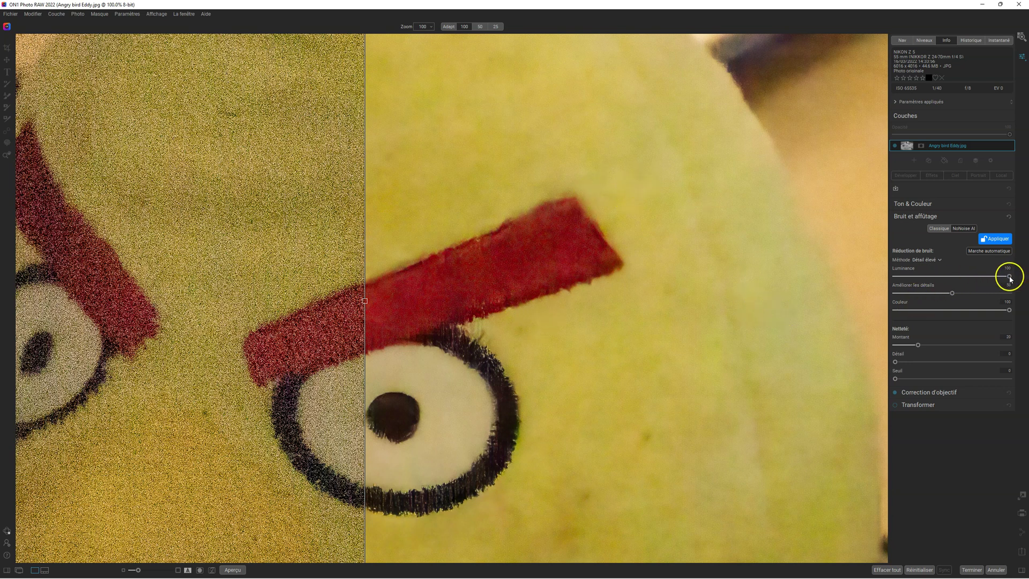
Try noise reduction values of about 93 for Luminance, 68 for Améliorer les détails and 78 for Couleur, and compare the result
{"action": "left_click_drag", "start_coordinate": [1010, 277], "coordinate": [973, 277]}
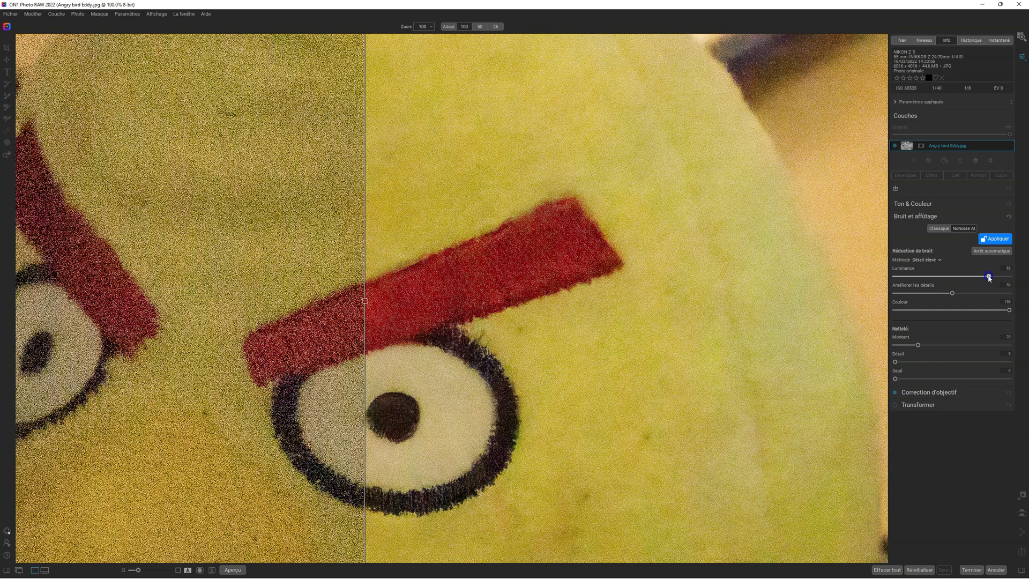
{"action": "mouse_move", "coordinate": [991, 277]}
{"action": "left_mouse_down"}
{"action": "mouse_move", "coordinate": [1026, 275]}
{"action": "mouse_move", "coordinate": [986, 279]}
{"action": "left_mouse_up"}
{"action": "left_click_drag", "start_coordinate": [995, 277], "coordinate": [1026, 275]}
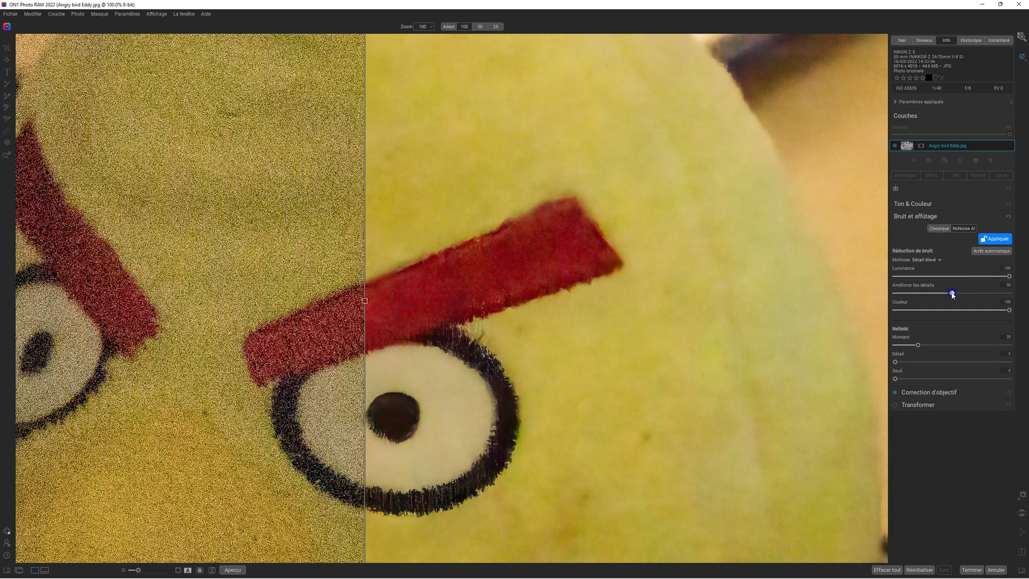
{"action": "left_click_drag", "start_coordinate": [949, 293], "coordinate": [985, 312]}
{"action": "left_click_drag", "start_coordinate": [991, 276], "coordinate": [1022, 278]}
{"action": "left_click", "coordinate": [545, 318]}
{"action": "left_click_drag", "start_coordinate": [368, 302], "coordinate": [252, 285]}
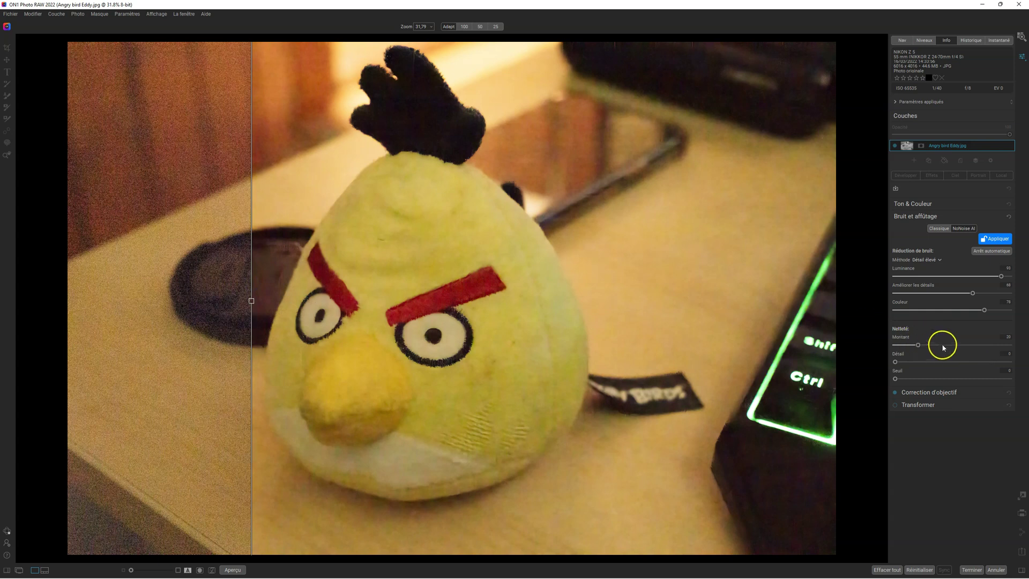
Try Netteté values of 66 for Montant, 60 for Détail and 43 for Seuil, checking the photo close up and whole
{"action": "left_click", "coordinate": [539, 328]}
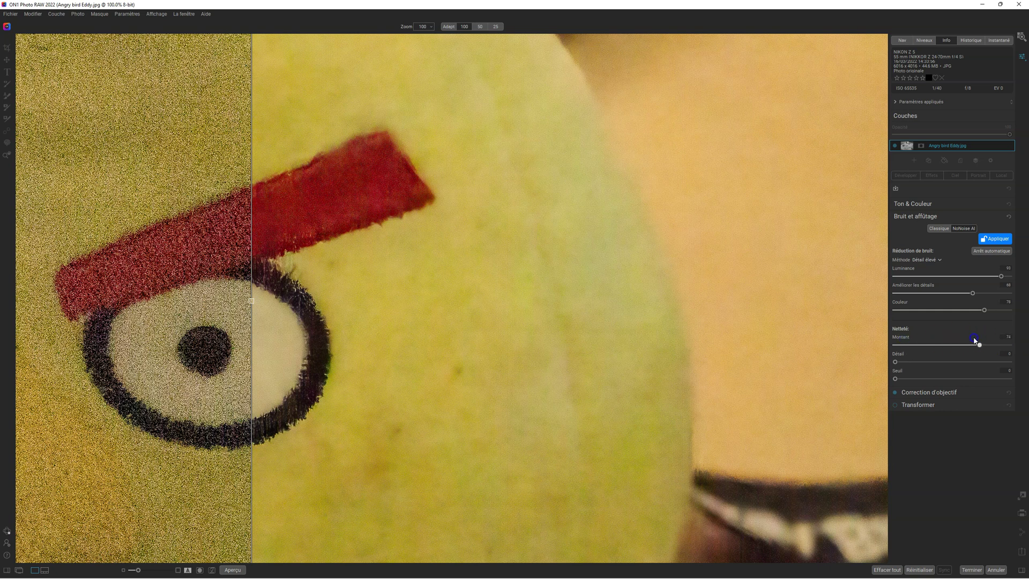
{"action": "left_click_drag", "start_coordinate": [968, 348], "coordinate": [925, 348]}
{"action": "left_click", "coordinate": [568, 278]}
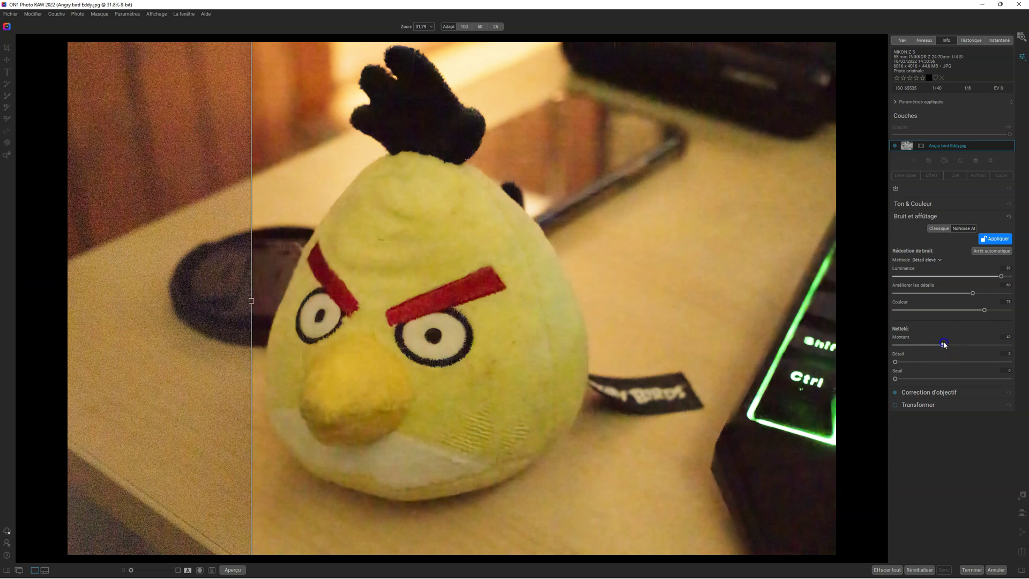
{"action": "left_click_drag", "start_coordinate": [1005, 343], "coordinate": [991, 340]}
{"action": "left_click", "coordinate": [591, 310]}
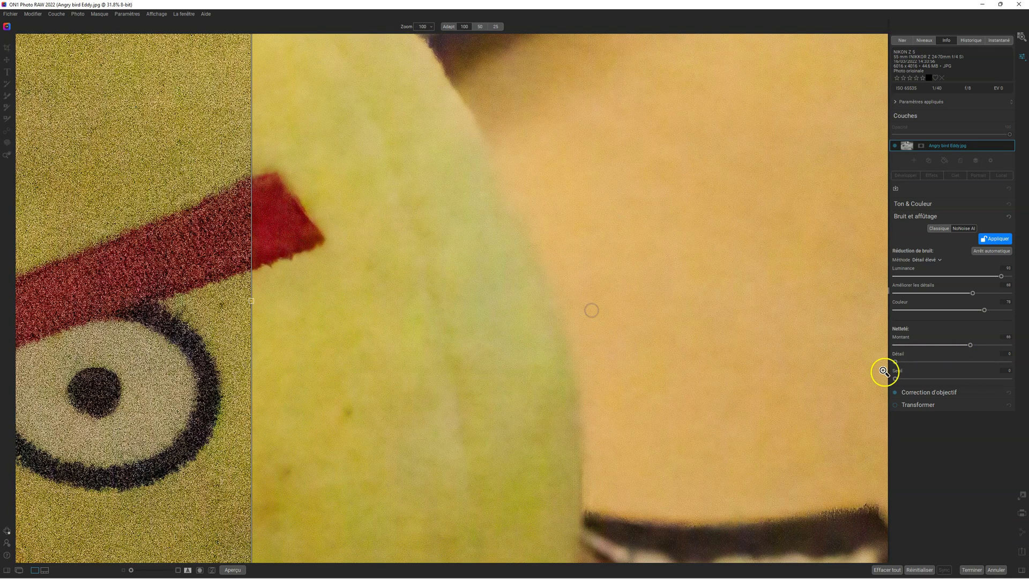
{"action": "left_click_drag", "start_coordinate": [895, 362], "coordinate": [954, 362]}
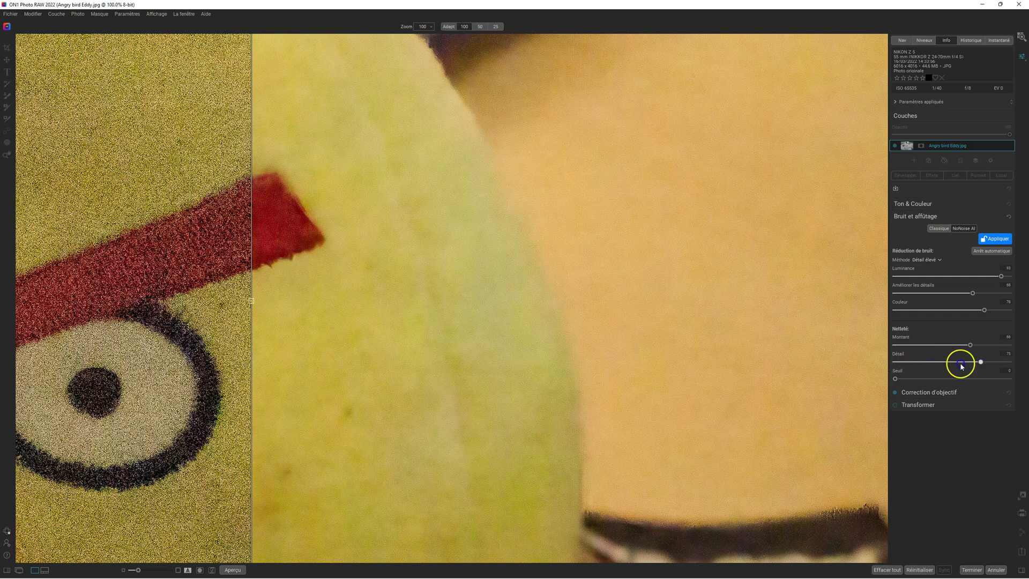
{"action": "left_click", "coordinate": [557, 345]}
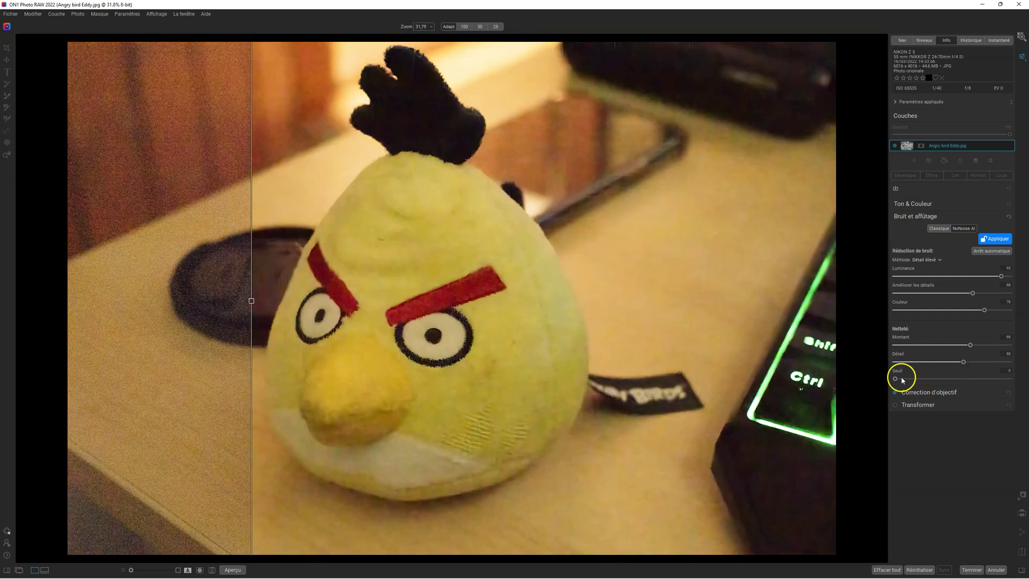
{"action": "left_click_drag", "start_coordinate": [896, 379], "coordinate": [968, 380]}
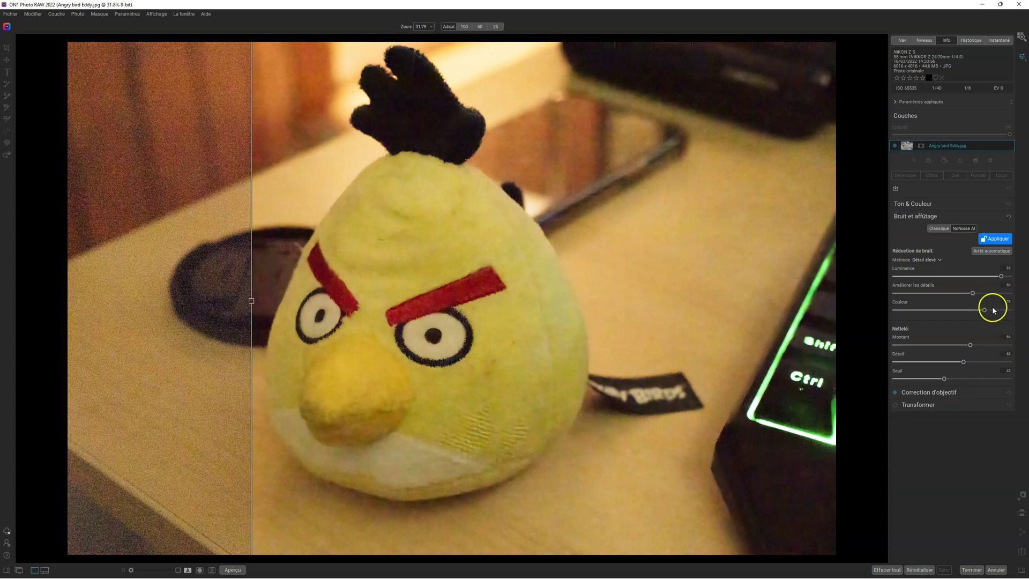
Try Luminance at 67 and Couleur at 76, and sweep the before/after comparison across the photo
{"action": "left_click_drag", "start_coordinate": [1002, 278], "coordinate": [981, 311]}
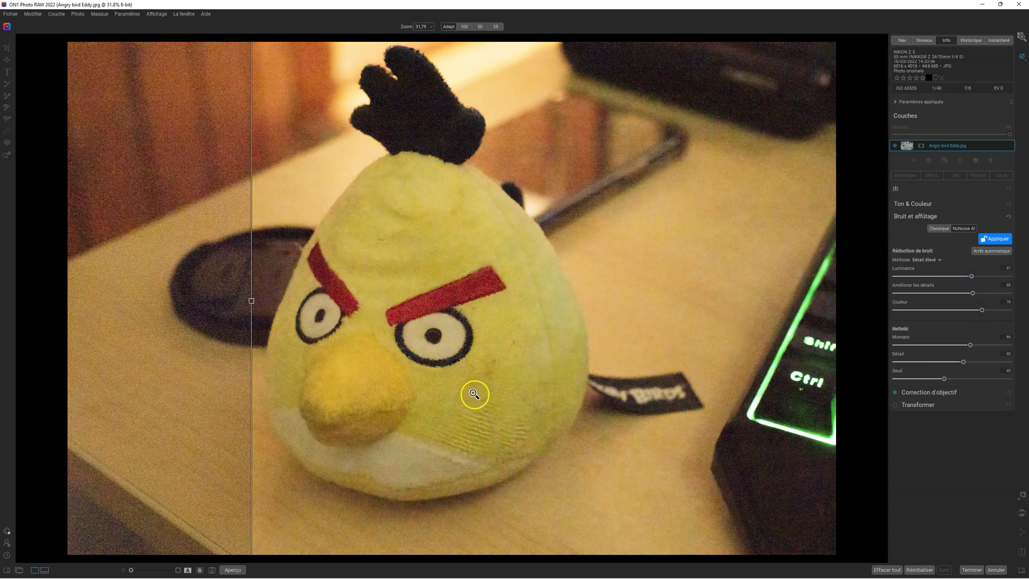
{"action": "left_click_drag", "start_coordinate": [251, 301], "coordinate": [794, 301]}
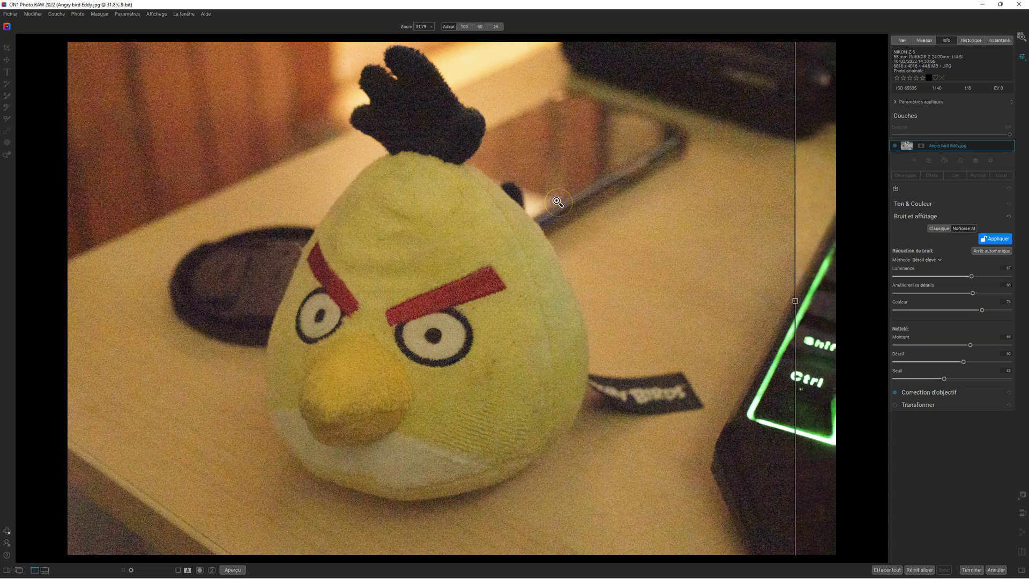
{"action": "left_click_drag", "start_coordinate": [795, 301], "coordinate": [223, 302]}
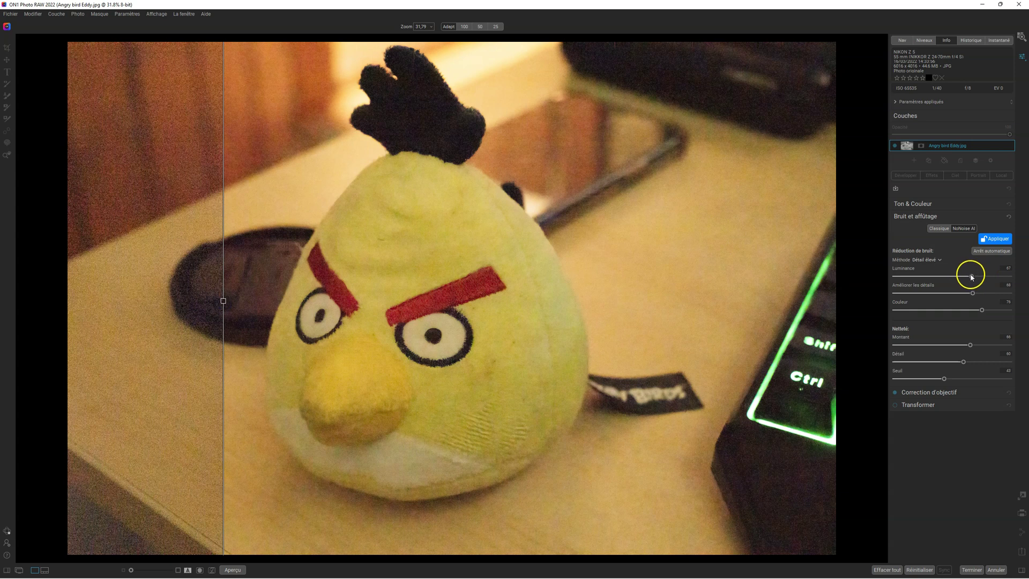
Set the noise reduction's Luminance and Couleur to 100 and Améliorer les détails to 62
{"action": "left_click_drag", "start_coordinate": [971, 277], "coordinate": [999, 276]}
{"action": "left_click", "coordinate": [982, 310]}
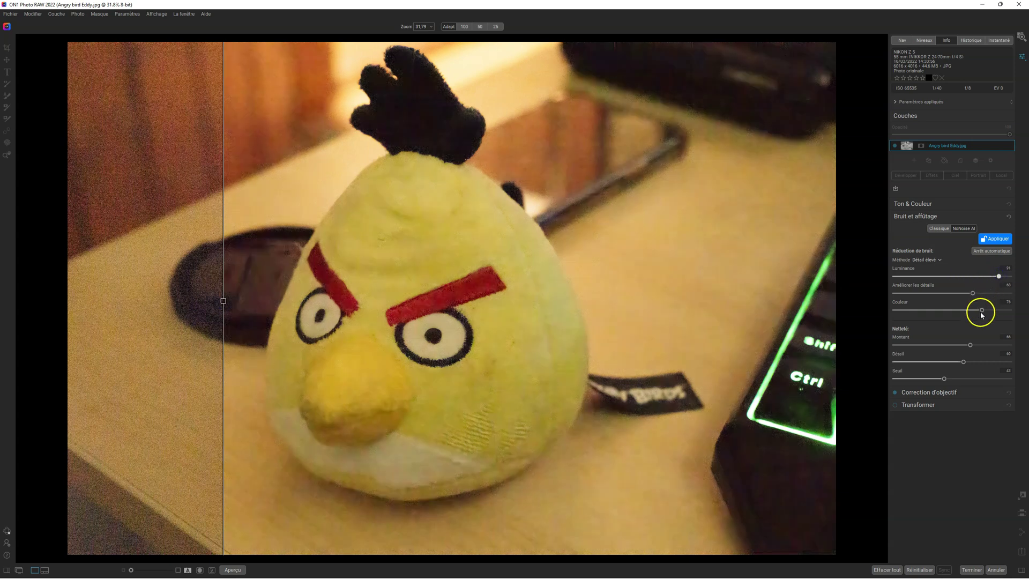
{"action": "mouse_move", "coordinate": [982, 312]}
{"action": "left_mouse_down"}
{"action": "mouse_move", "coordinate": [958, 310]}
{"action": "mouse_move", "coordinate": [995, 310]}
{"action": "mouse_move", "coordinate": [955, 294]}
{"action": "mouse_move", "coordinate": [994, 275]}
{"action": "mouse_move", "coordinate": [918, 277]}
{"action": "mouse_move", "coordinate": [1010, 278]}
{"action": "mouse_move", "coordinate": [992, 278]}
{"action": "mouse_move", "coordinate": [965, 312]}
{"action": "left_mouse_up"}
{"action": "left_click", "coordinate": [548, 325]}
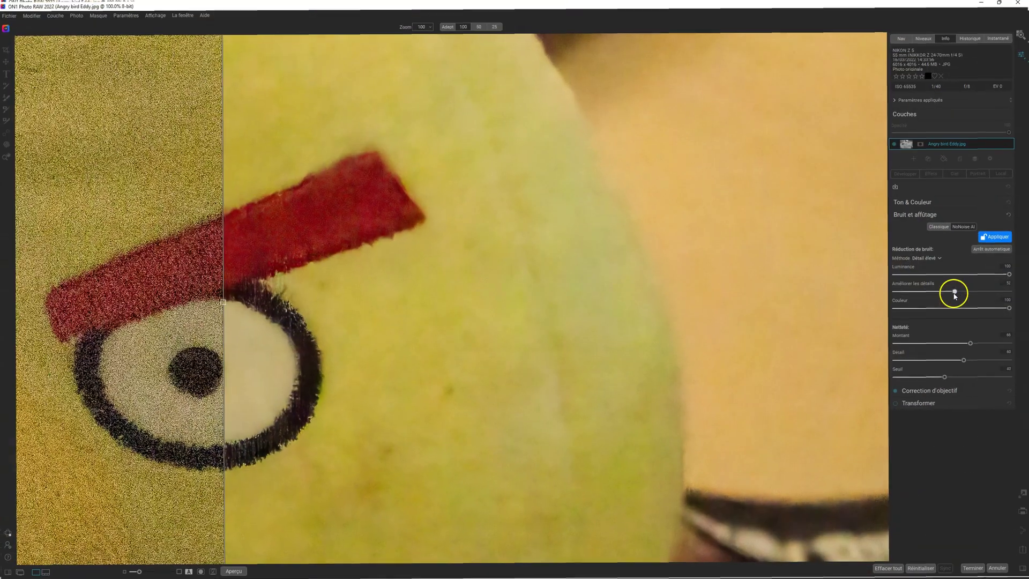
{"action": "left_click", "coordinate": [966, 295]}
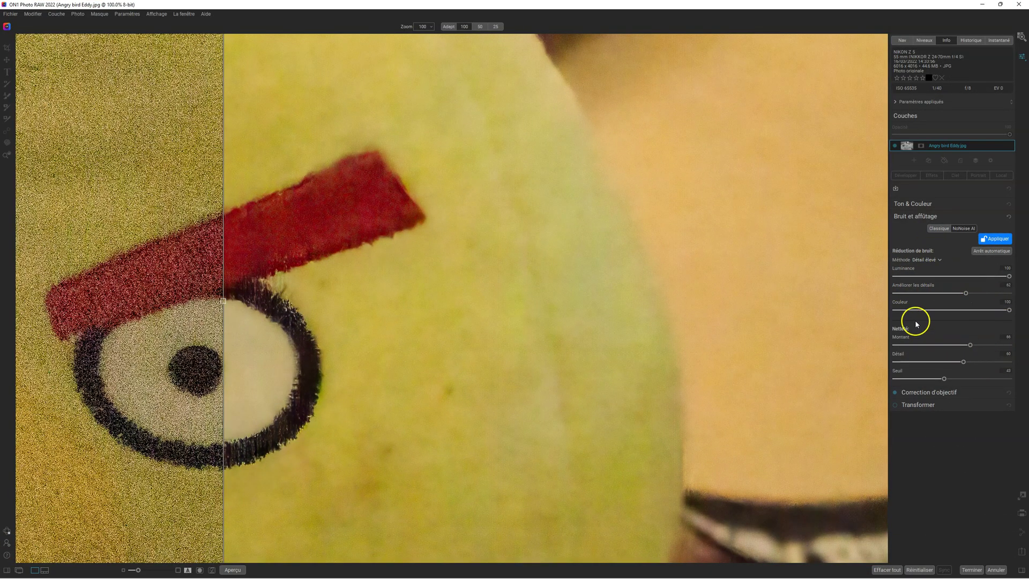
Set the Netteté Montant to 55, Détail to 66 and Seuil to 82, and apply the NoNoise AI treatment to the photo
{"action": "left_click_drag", "start_coordinate": [971, 345], "coordinate": [886, 379]}
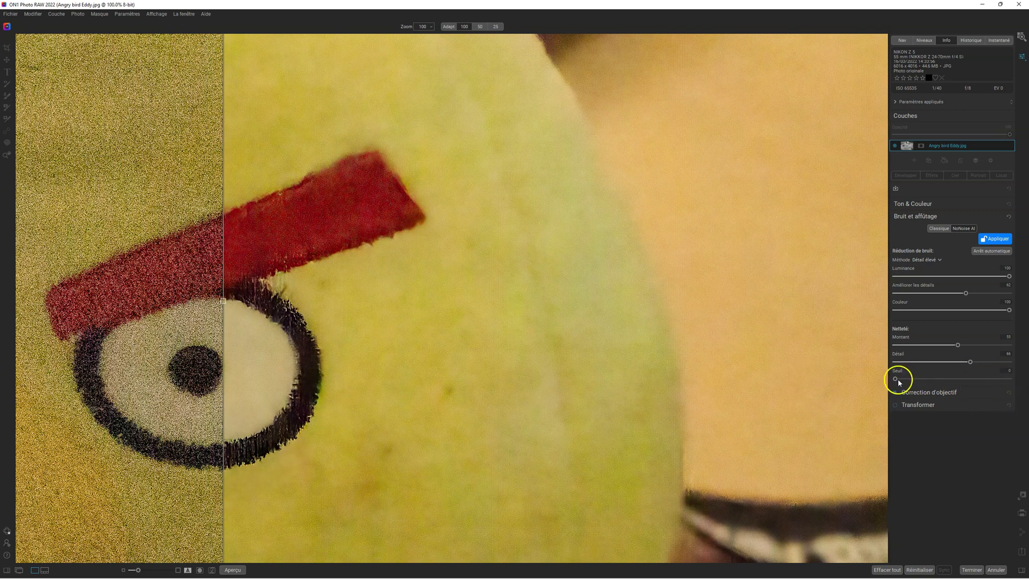
{"action": "left_click_drag", "start_coordinate": [895, 379], "coordinate": [910, 380]}
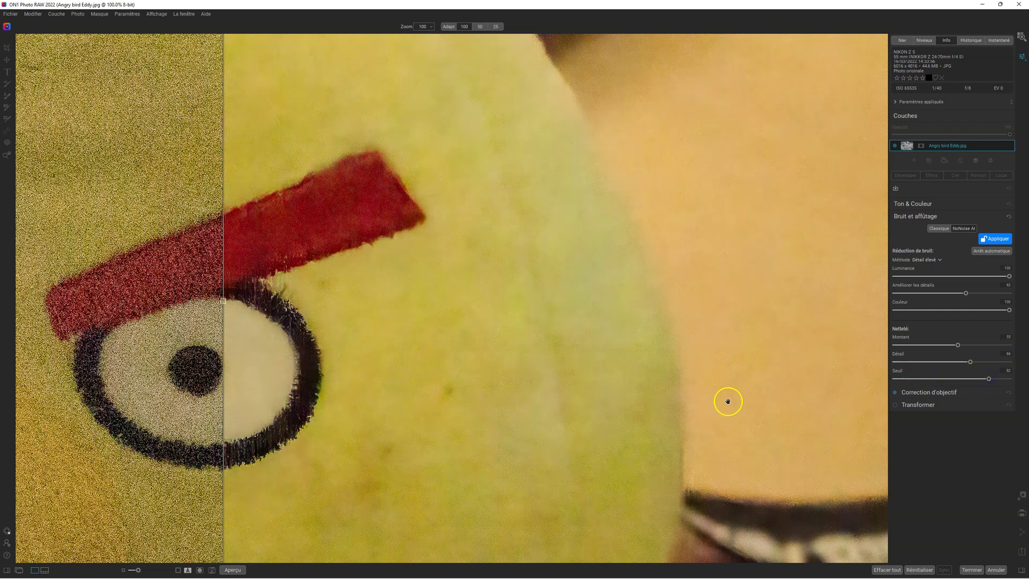
{"action": "left_click", "coordinate": [751, 477]}
{"action": "left_click", "coordinate": [996, 239]}
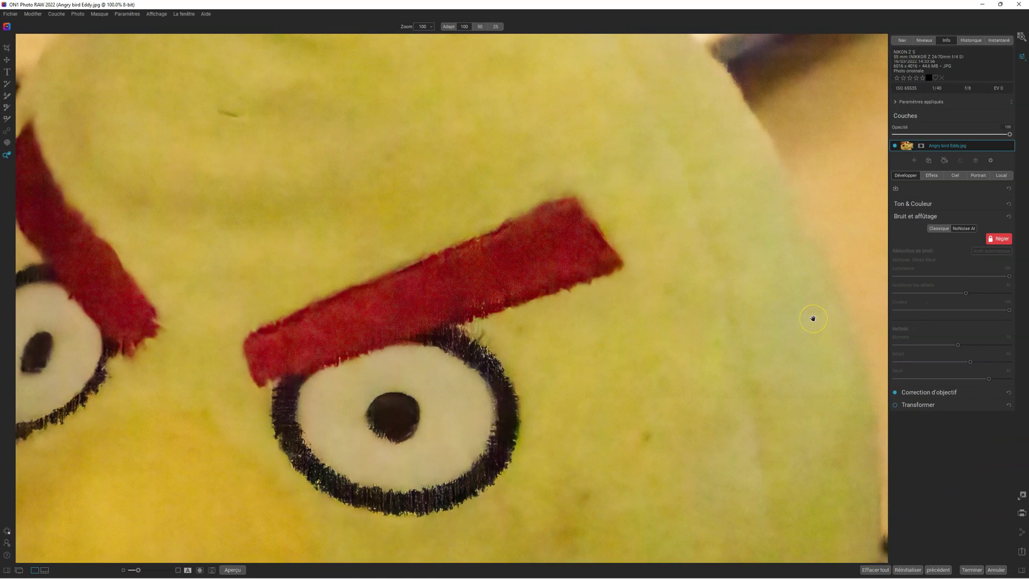
{"action": "left_click", "coordinate": [798, 320]}
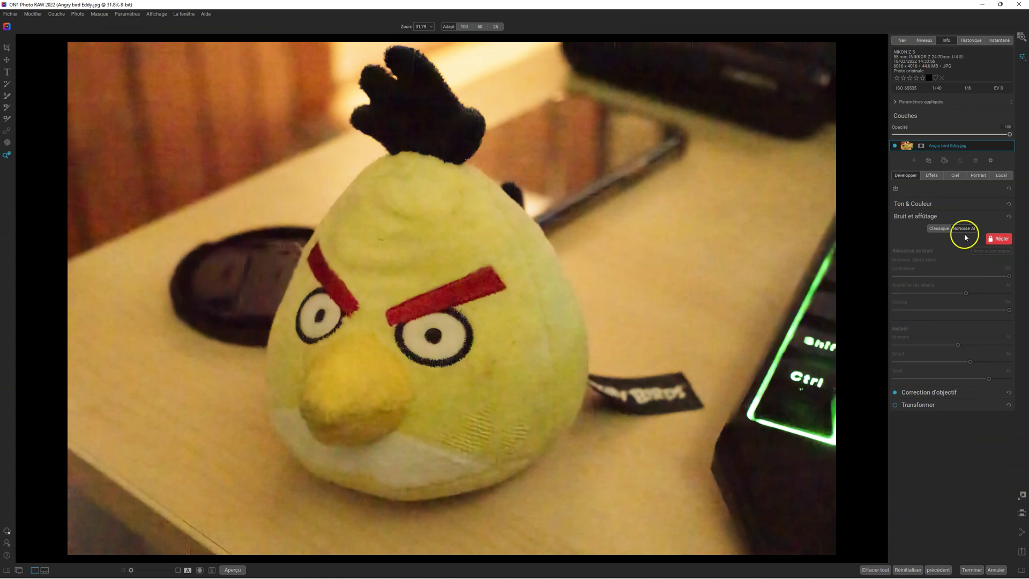
Reopen the Ton & Couleur settings and review them against the denoised photo
{"action": "left_click", "coordinate": [916, 204]}
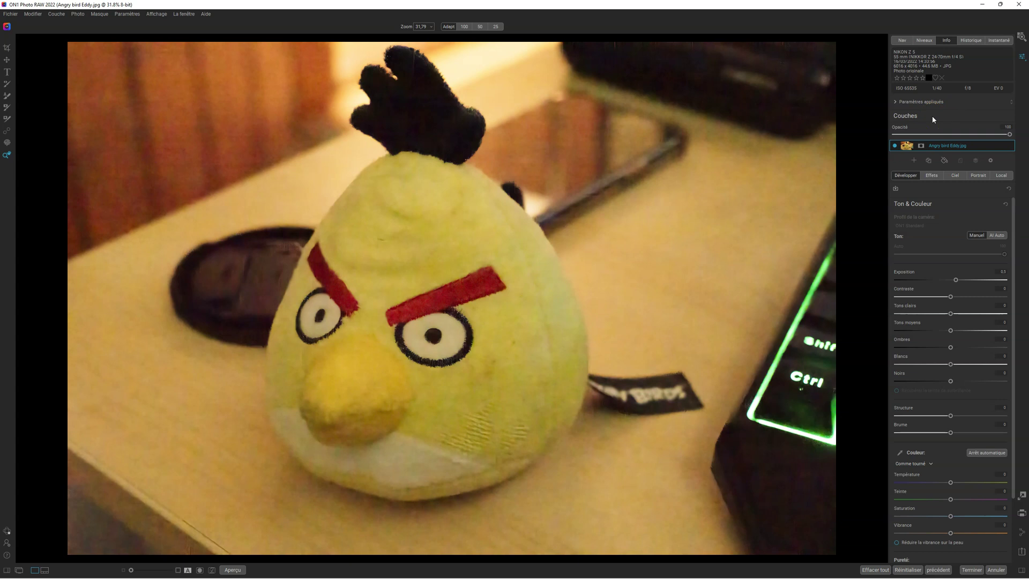
{"action": "scroll", "coordinate": [980, 495], "scroll_direction": "down", "scroll_amount": 3}
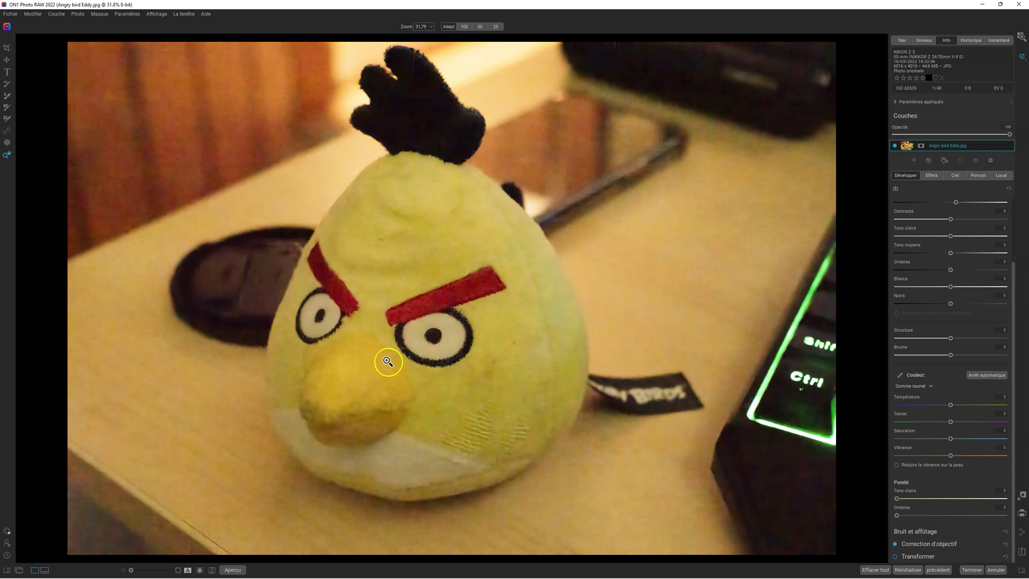
{"action": "left_click", "coordinate": [522, 406]}
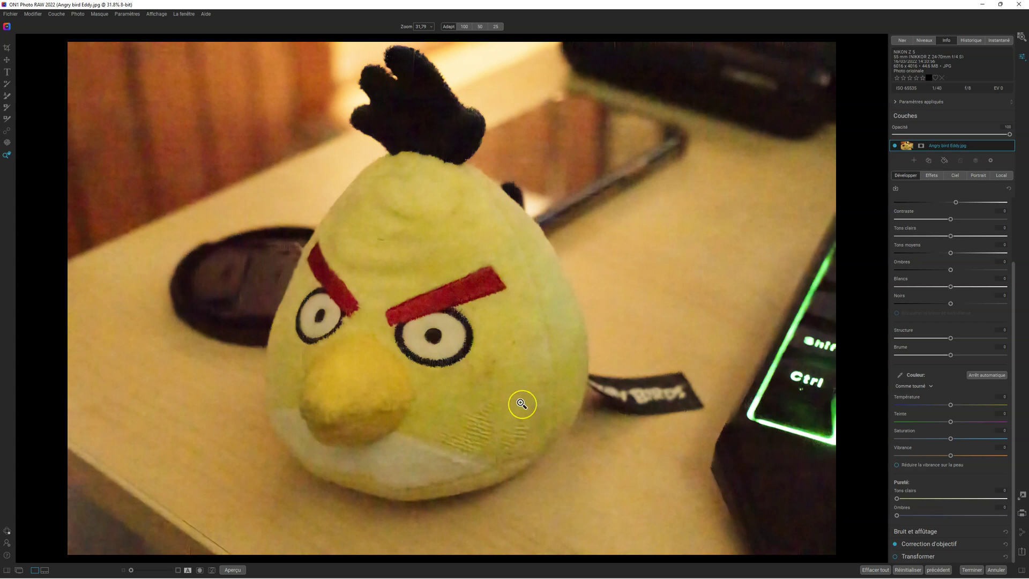